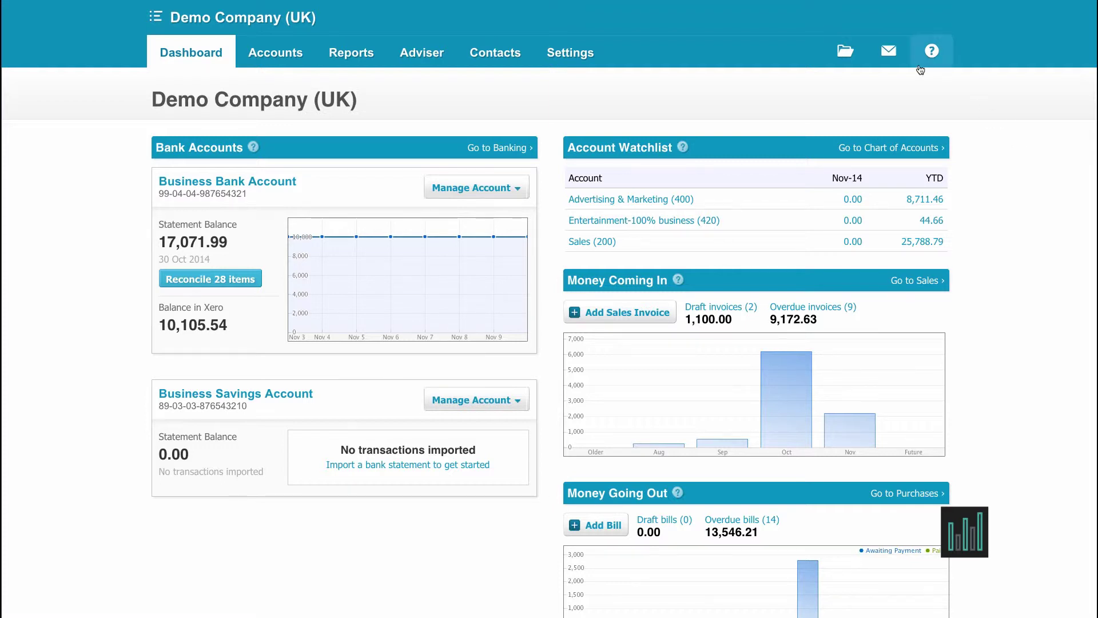
# Open the Files library from the top bar to show the empty Inbox and Contracts folders.
pyautogui.click(844, 51)
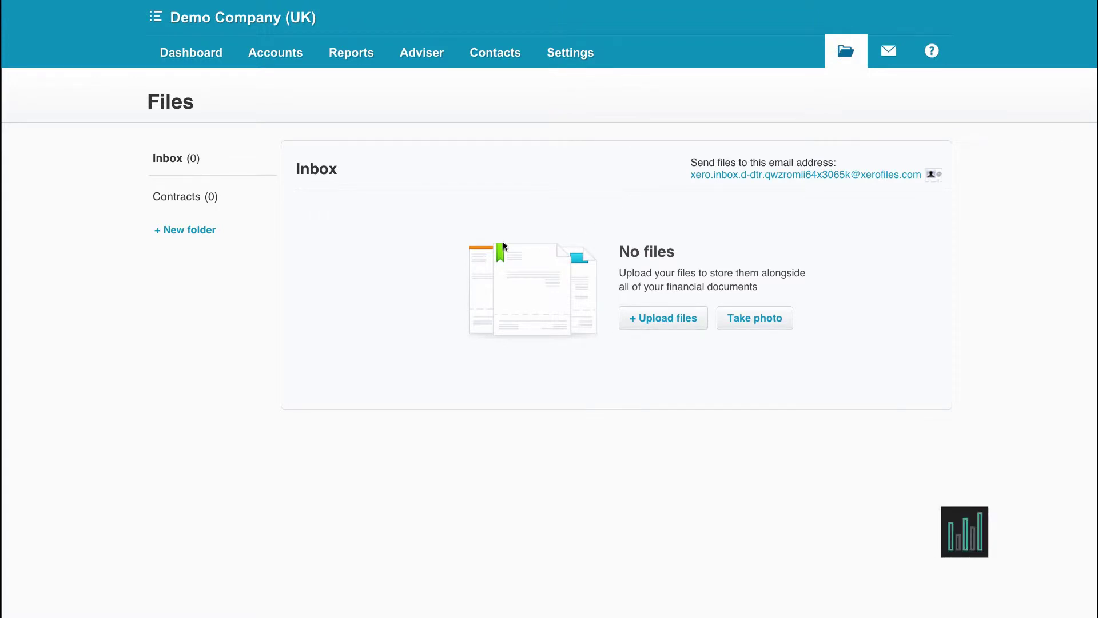
# Open the Contracts folder and rename it to 'Purchases' through its Options menu.
pyautogui.click(177, 200)
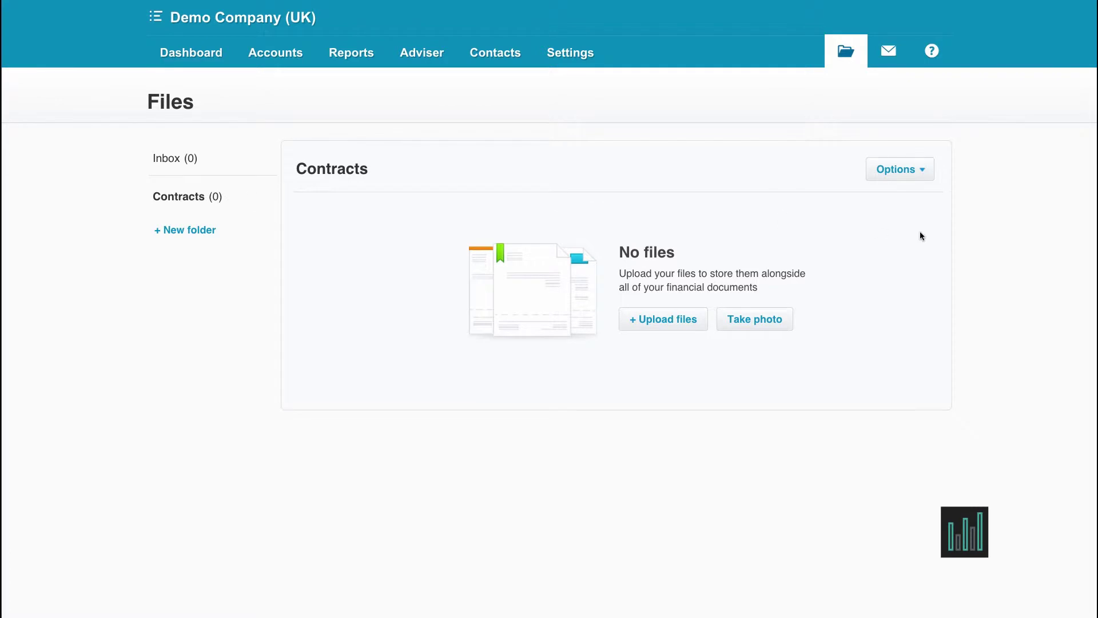
pyautogui.click(927, 170)
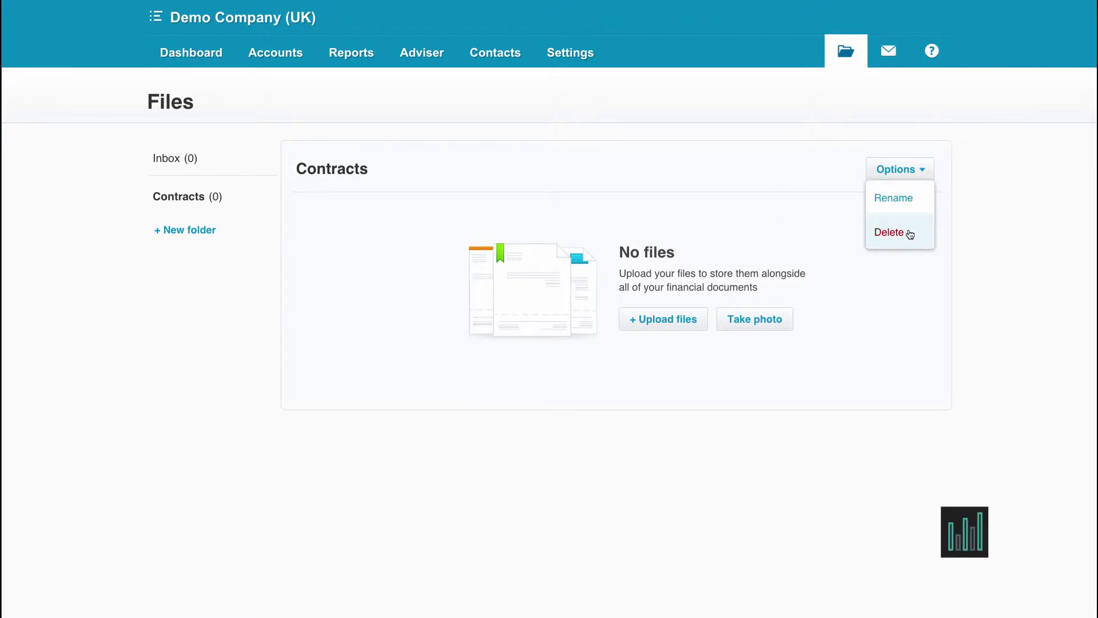
pyautogui.click(902, 199)
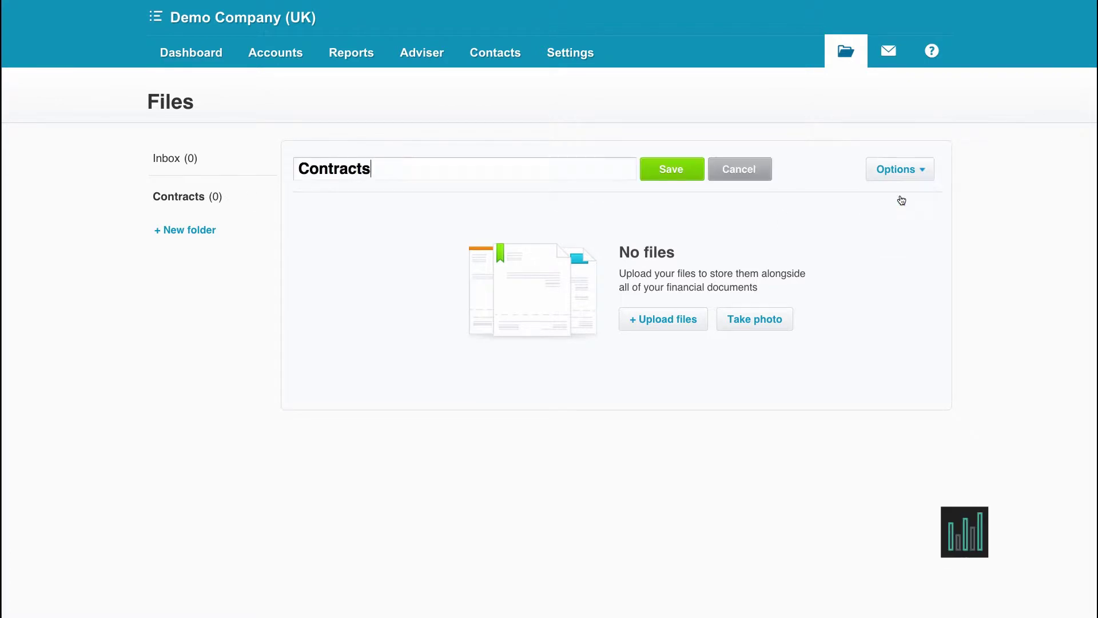
pyautogui.press('BackSpace')
pyautogui.press('BackSpace')
pyautogui.press('BackSpace')
pyautogui.press('BackSpace')
pyautogui.press('BackSpace')
pyautogui.press('BackSpace')
pyautogui.press('BackSpace')
pyautogui.press('BackSpace')
pyautogui.press('BackSpace')
pyautogui.write('Pur')
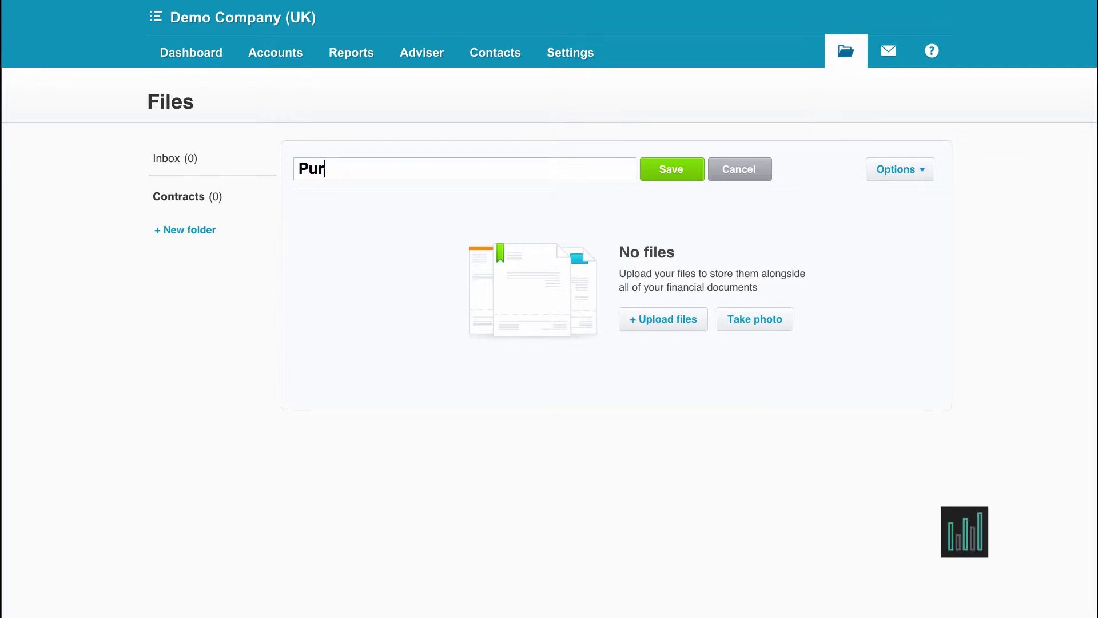
pyautogui.write('chases')
pyautogui.click(699, 175)
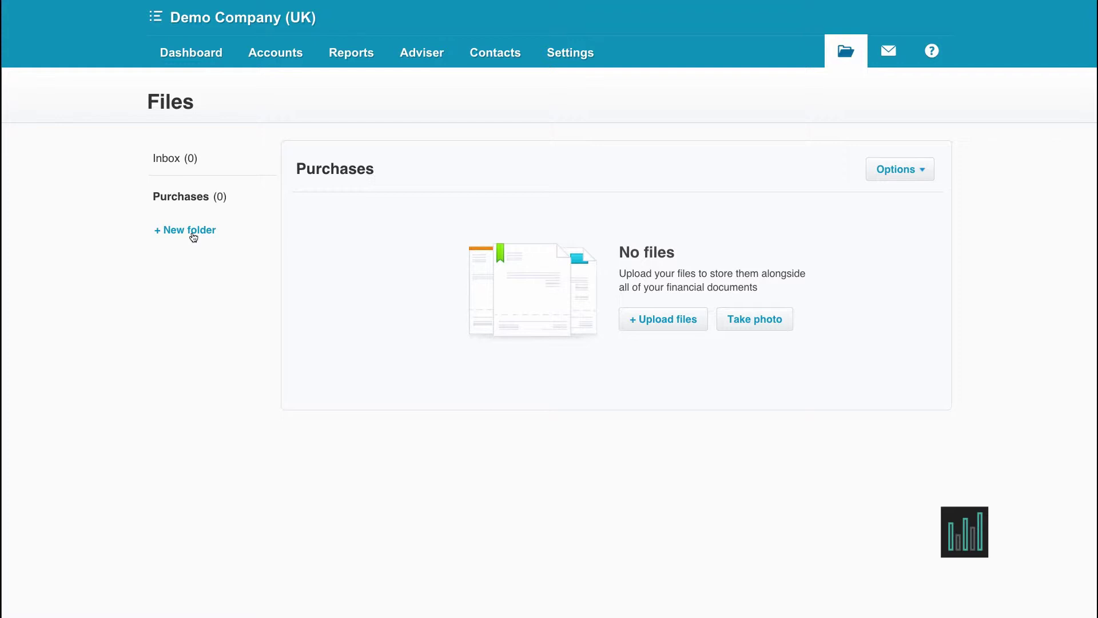
# Return to the empty Inbox folder in the Files sidebar.
pyautogui.click(176, 160)
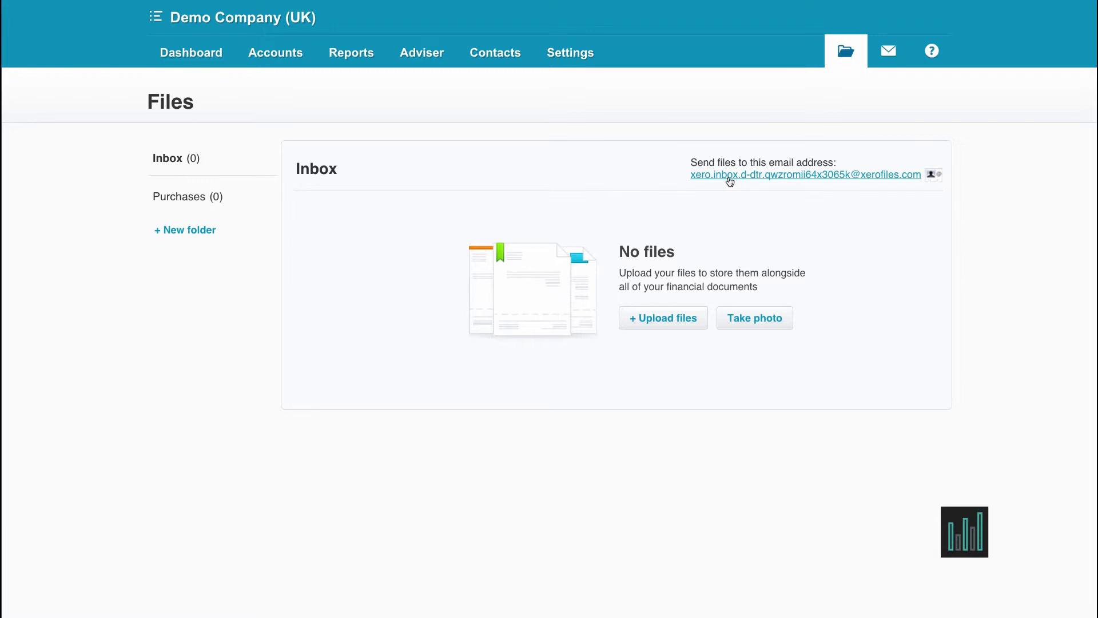
# Upload thankyou.jpg from the Desktop into the Inbox.
pyautogui.click(658, 324)
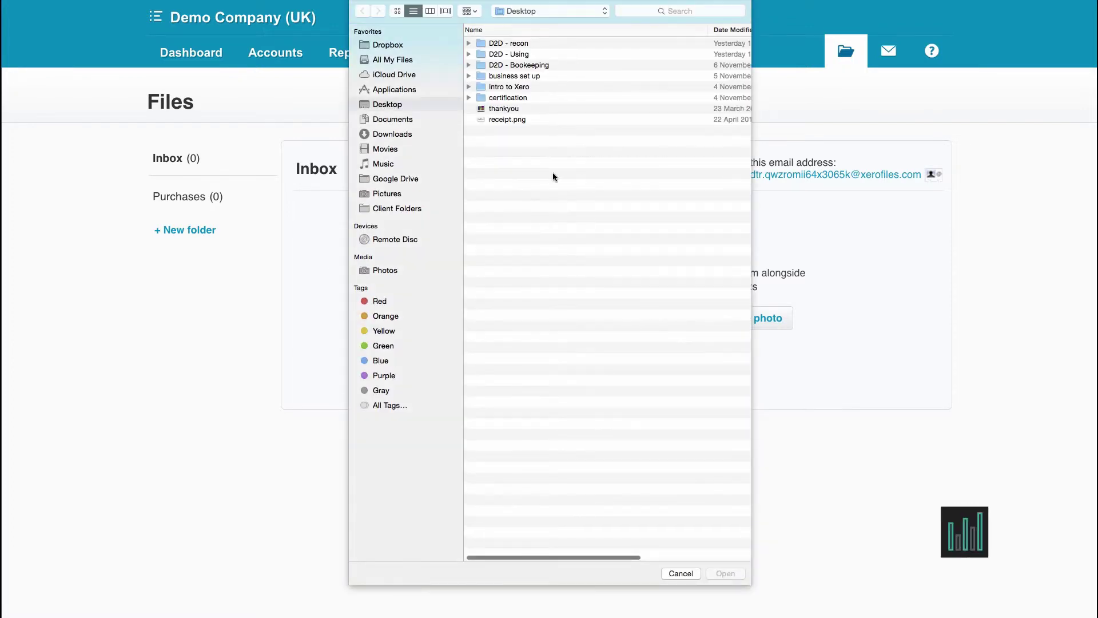
pyautogui.click(506, 108)
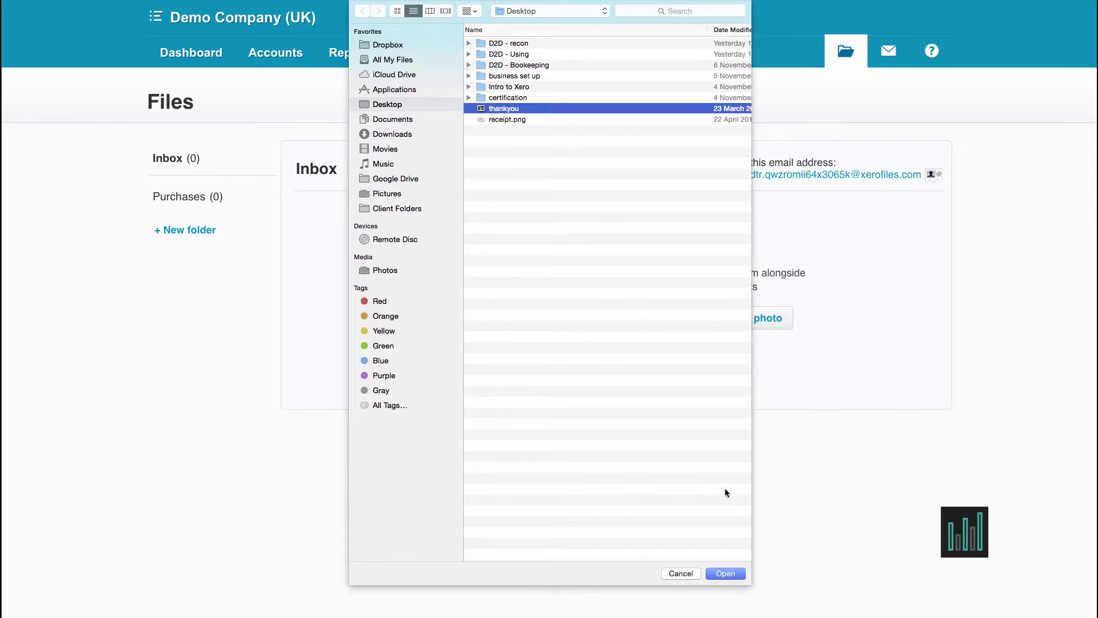
pyautogui.click(720, 573)
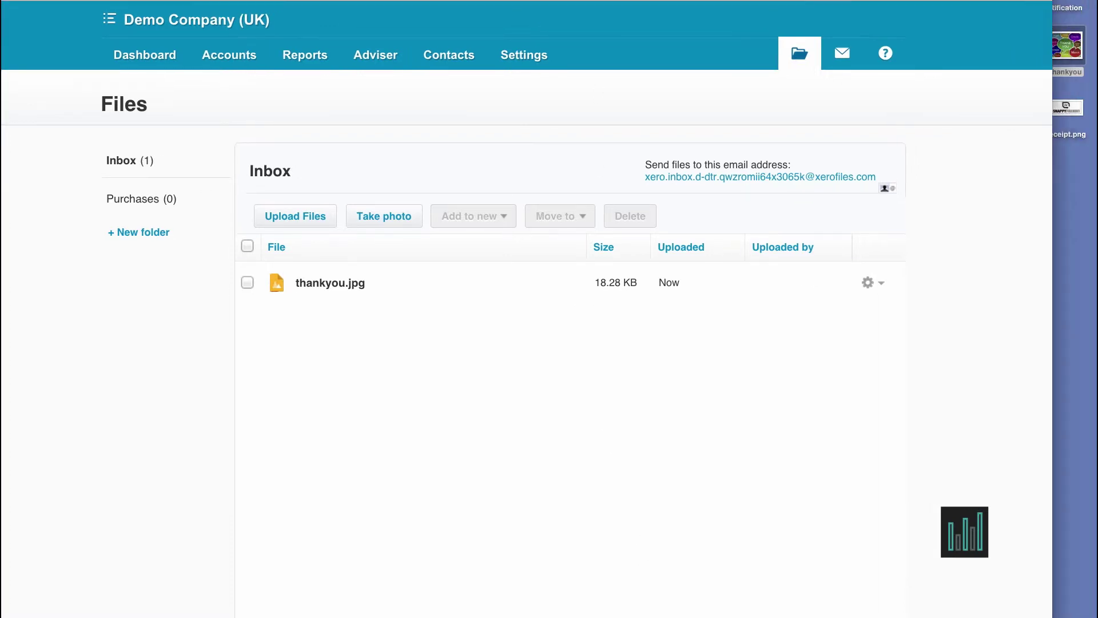
# Drag receipt.png from the desktop into the Inbox, bringing it to 2 files.
pyautogui.moveTo(1066, 109); pyautogui.dragTo(662, 355)
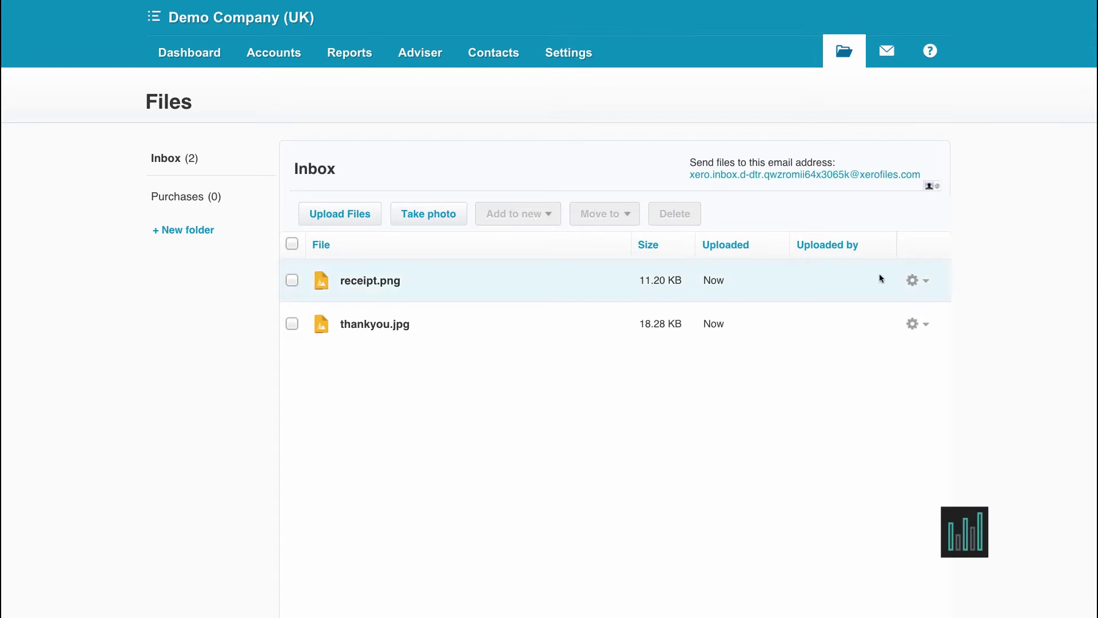
# Show the receipt.png row's gear menu down to its 'Add to new' transaction options.
pyautogui.click(926, 281)
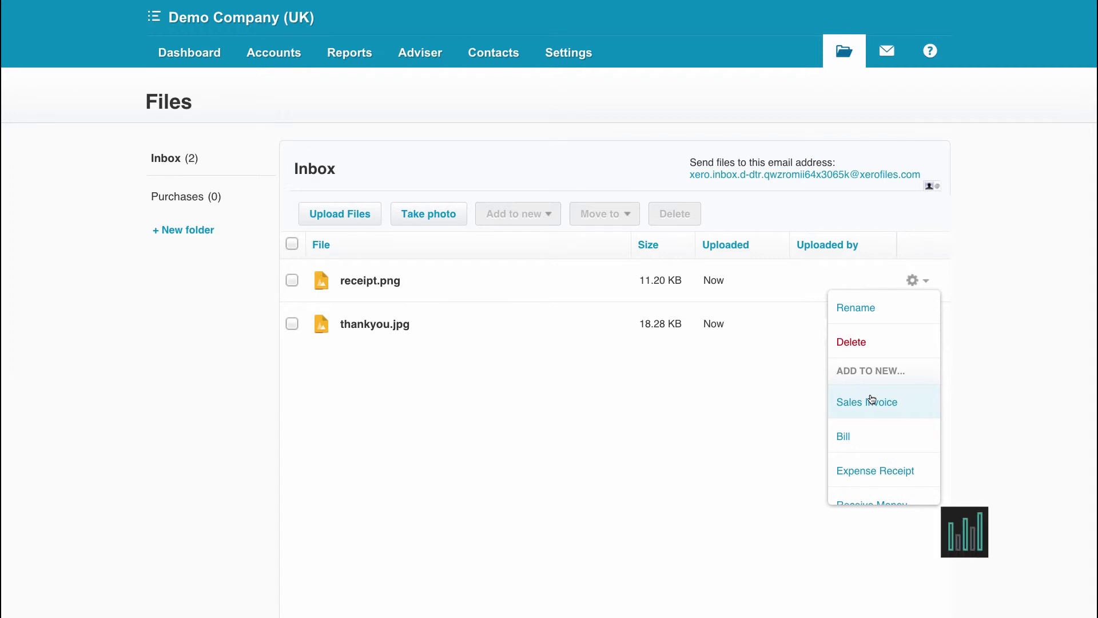
pyautogui.scroll(-3, 871, 399)
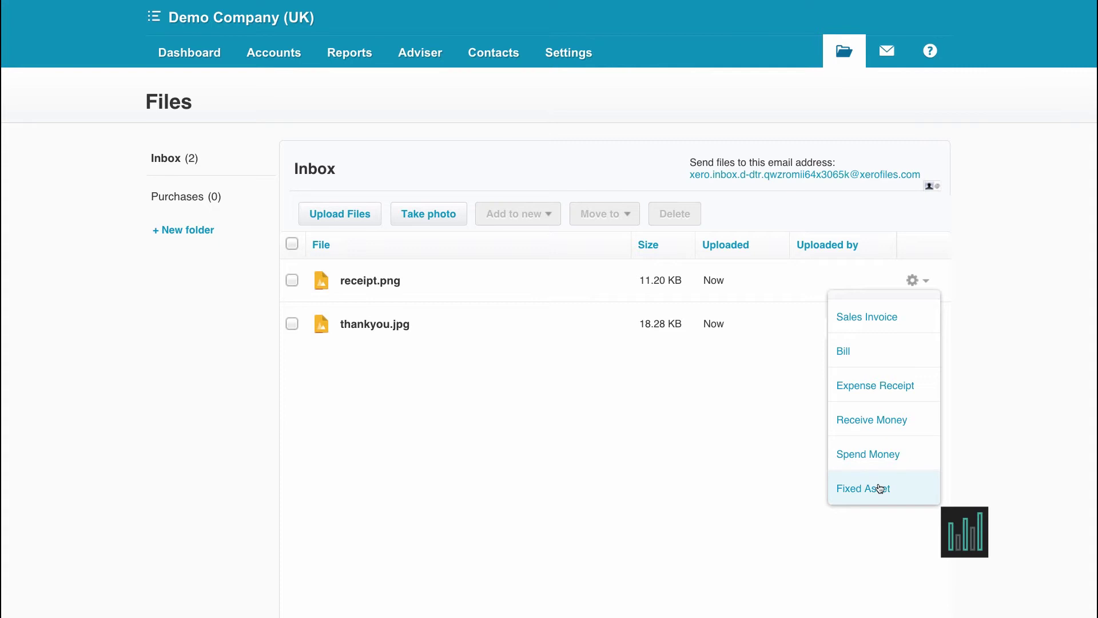
# Create a new bill from receipt.png and confirm receipt.png is its one attached file.
pyautogui.click(842, 353)
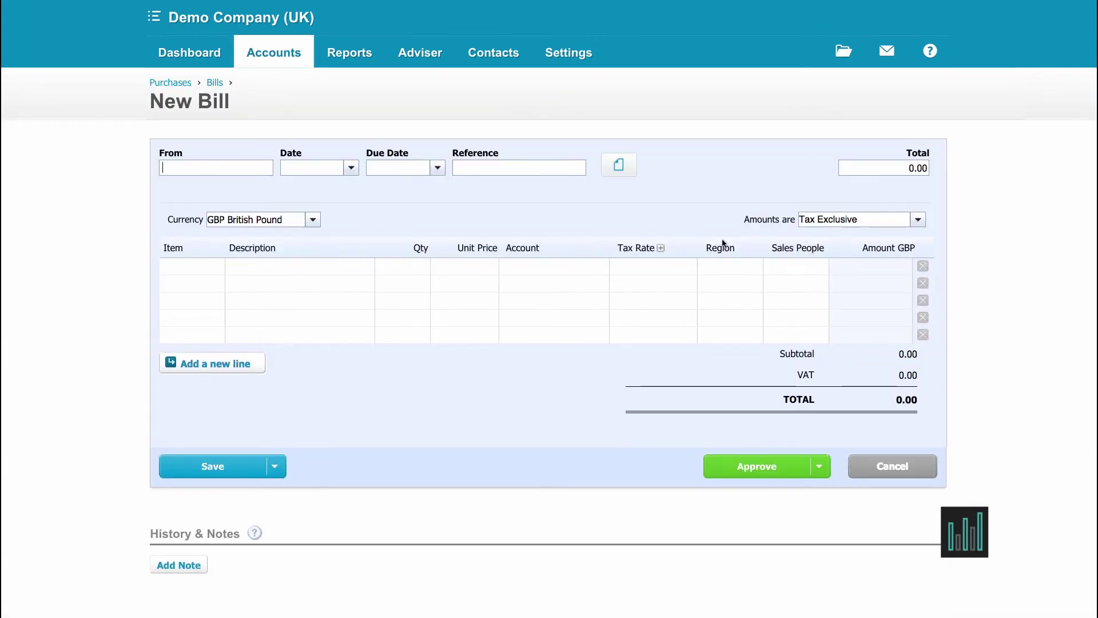
pyautogui.click(622, 172)
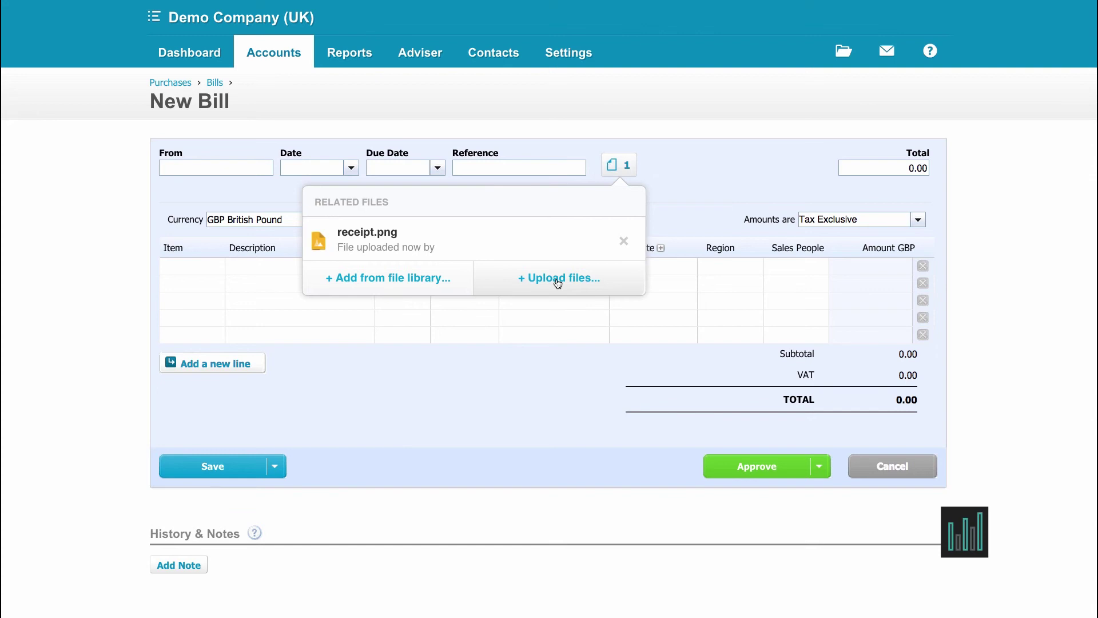
pyautogui.click(267, 52)
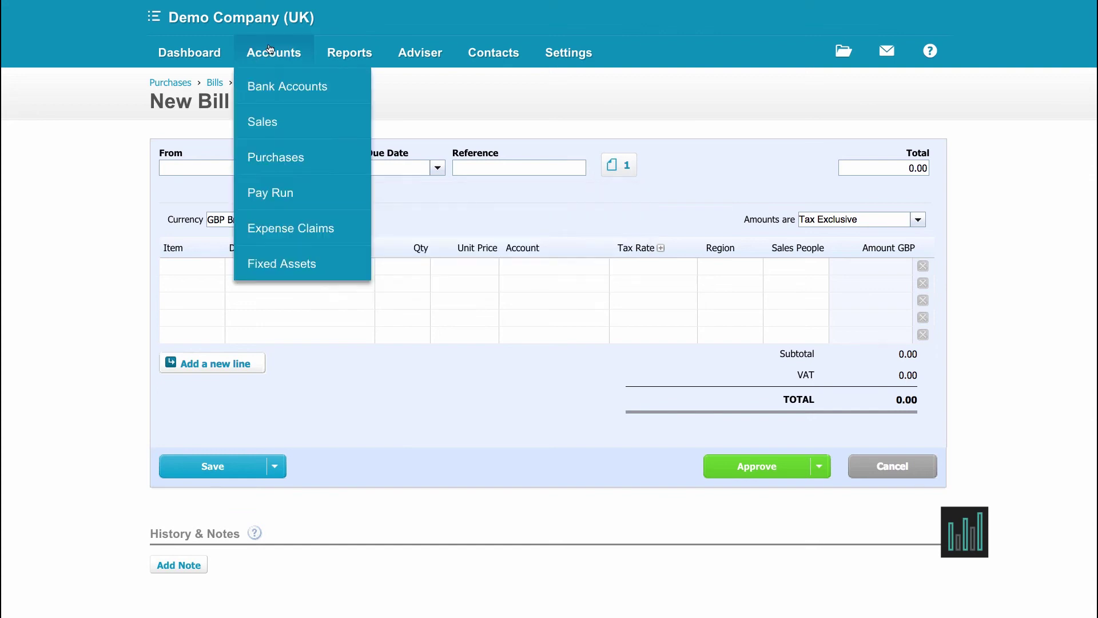
# Start a new blank sales invoice, number 201, from Accounts > Sales.
pyautogui.click(269, 130)
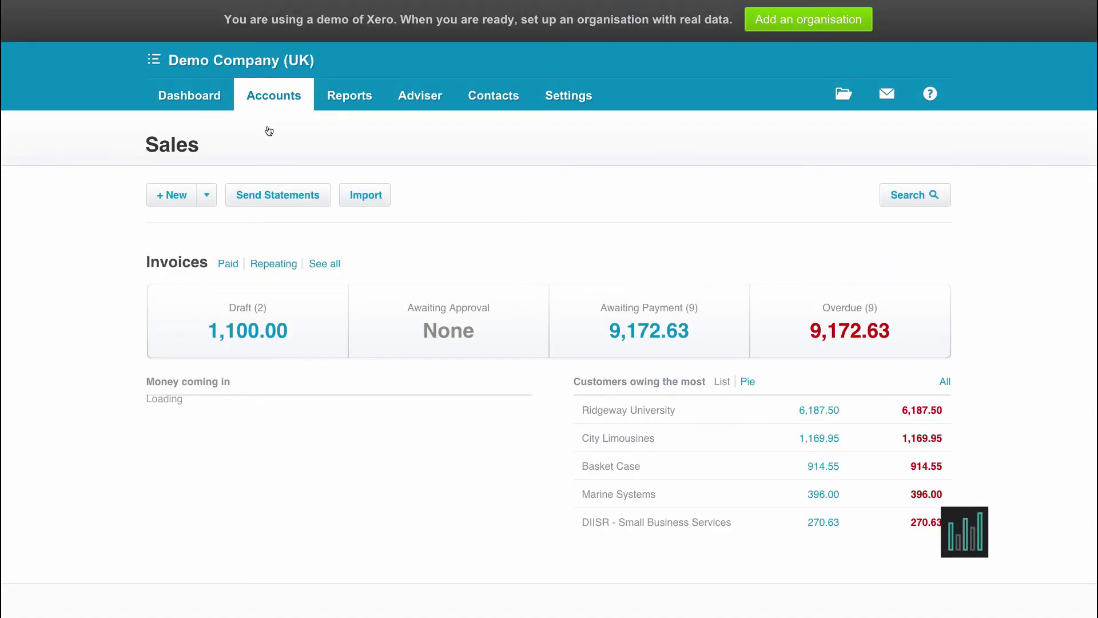
pyautogui.click(178, 152)
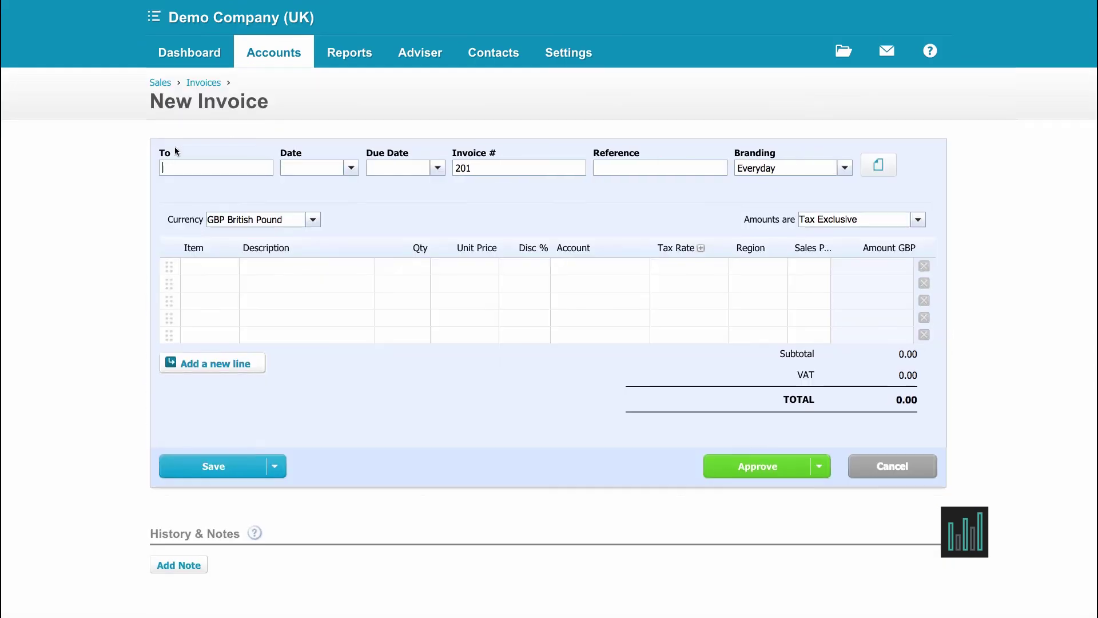
# Check the attachments on invoice 201, then drag thankyou.jpg onto it as a related file.
pyautogui.click(884, 166)
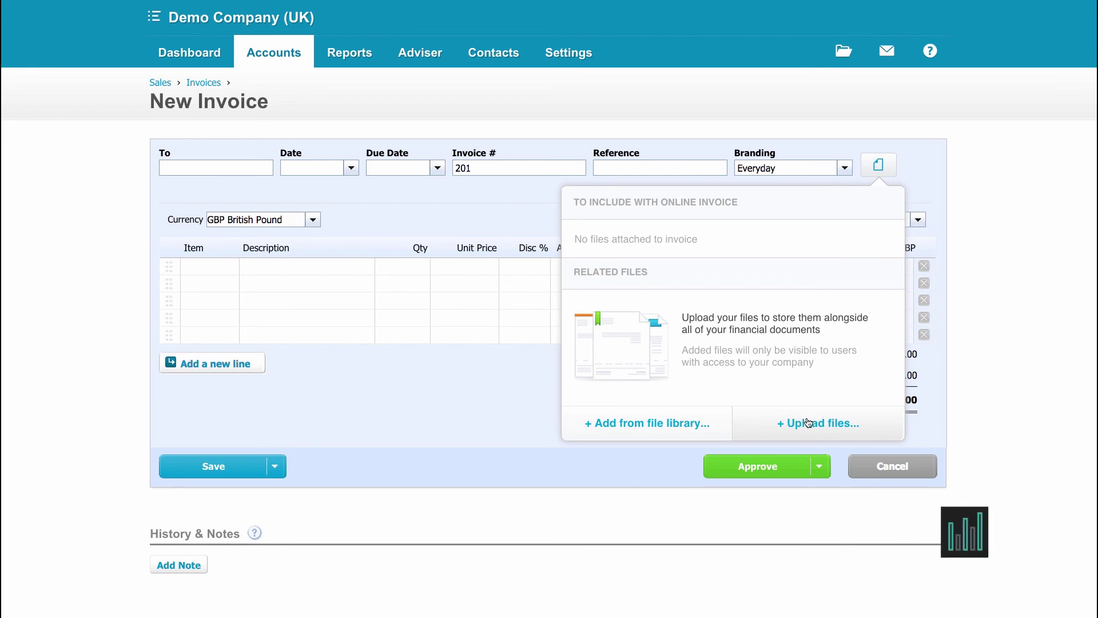
pyautogui.click(1013, 333)
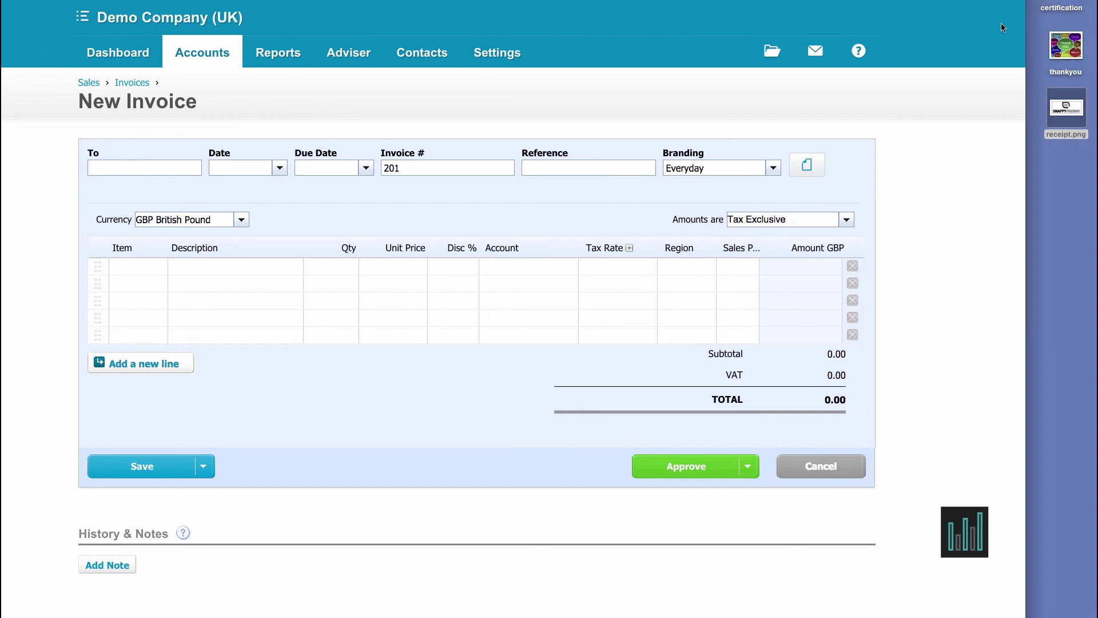
pyautogui.moveTo(897, 94); pyautogui.dragTo(578, 78)
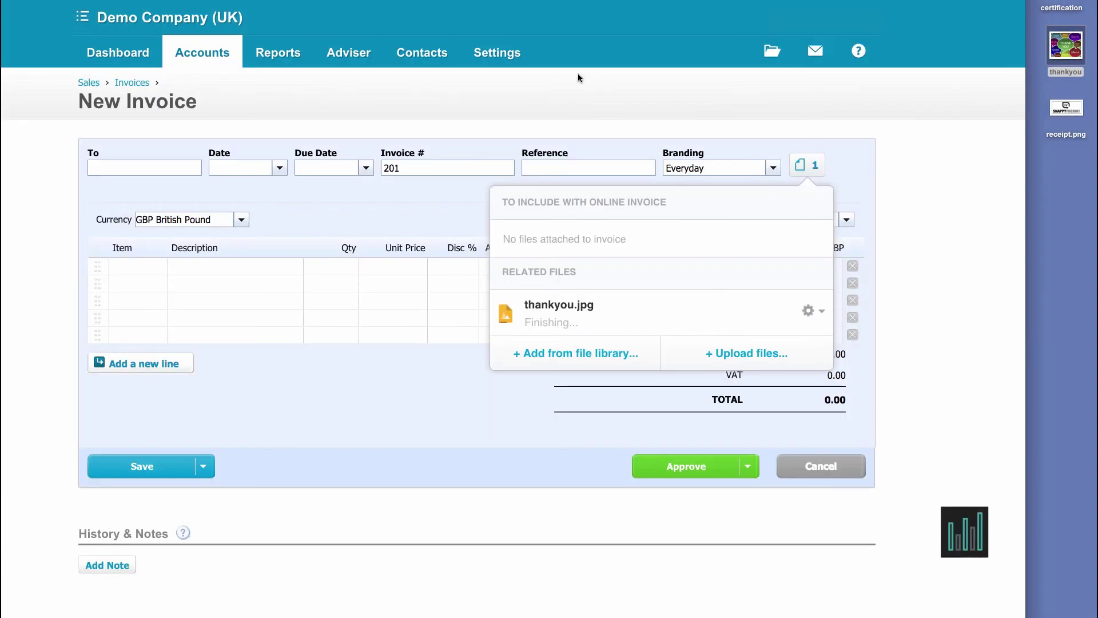